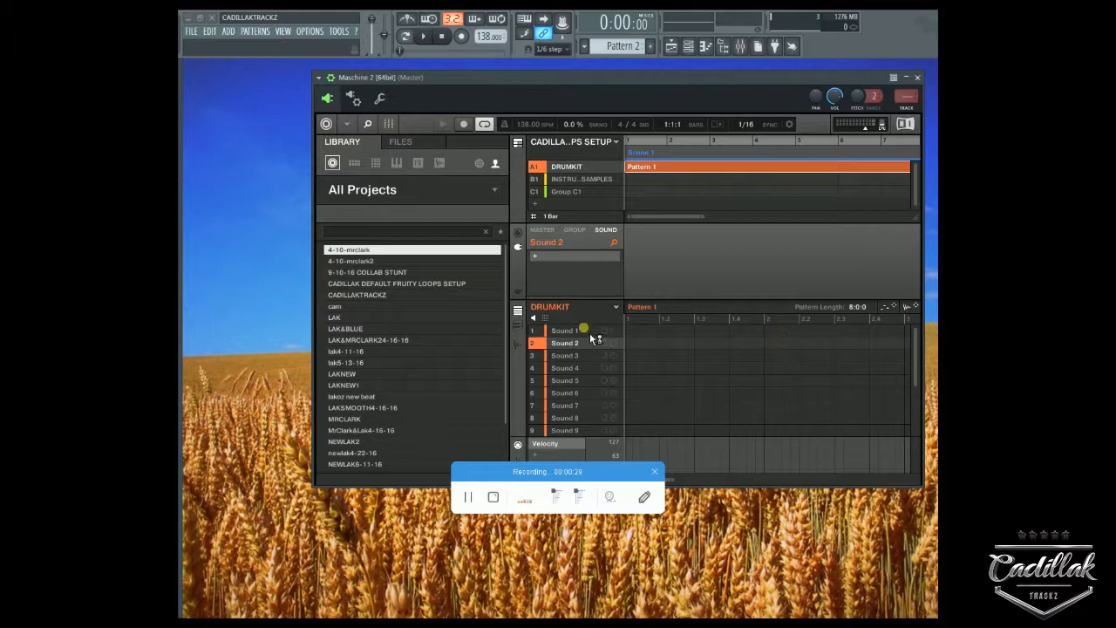
- Switch Maschine's pattern editor to the keyboard view for Sound 1 and minimize the plugin window to expose the channel rack
left_click(518, 325)
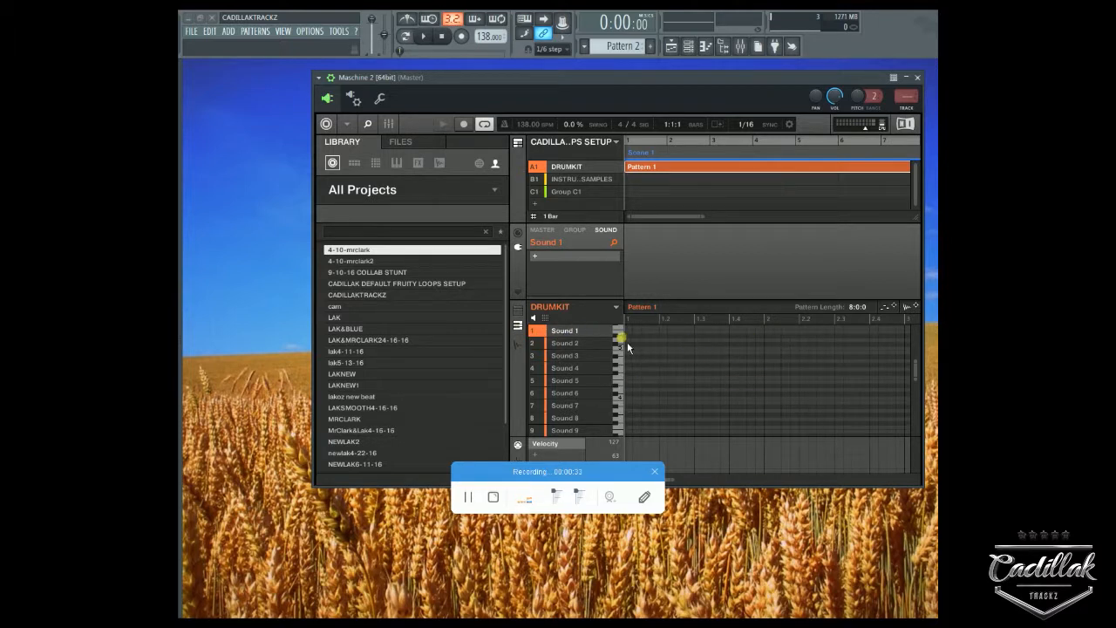
left_click_drag(778, 78, 925, 479)
left_click_drag(749, 486, 603, 279)
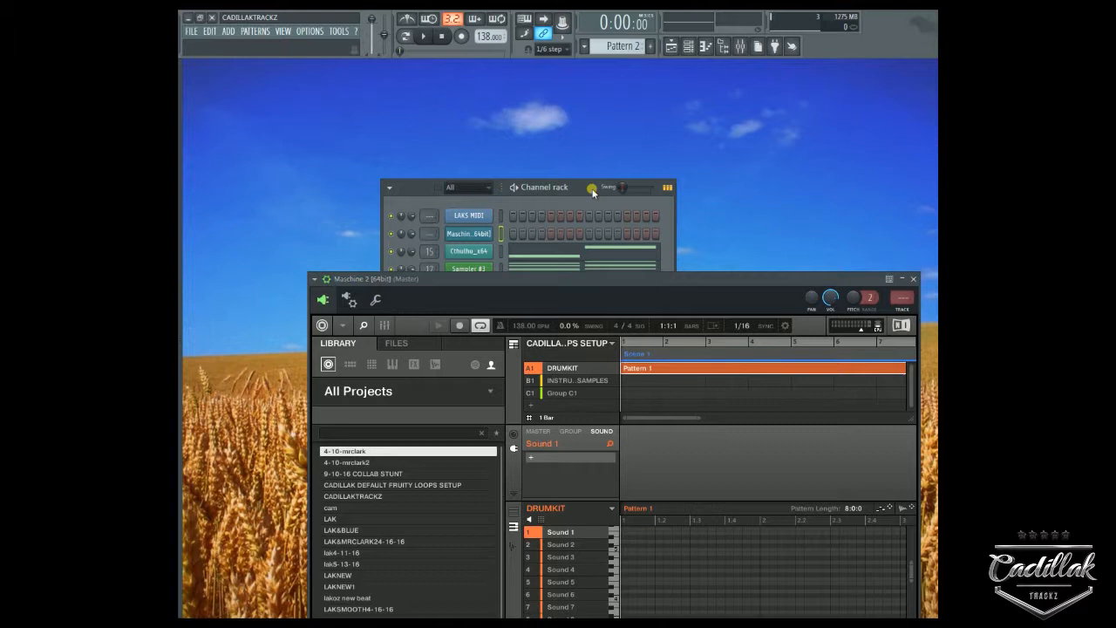
left_click(902, 278)
- Examine the notes in Sampler #3's piano roll and its MIDI file options, and close the piano roll
right_click(576, 273)
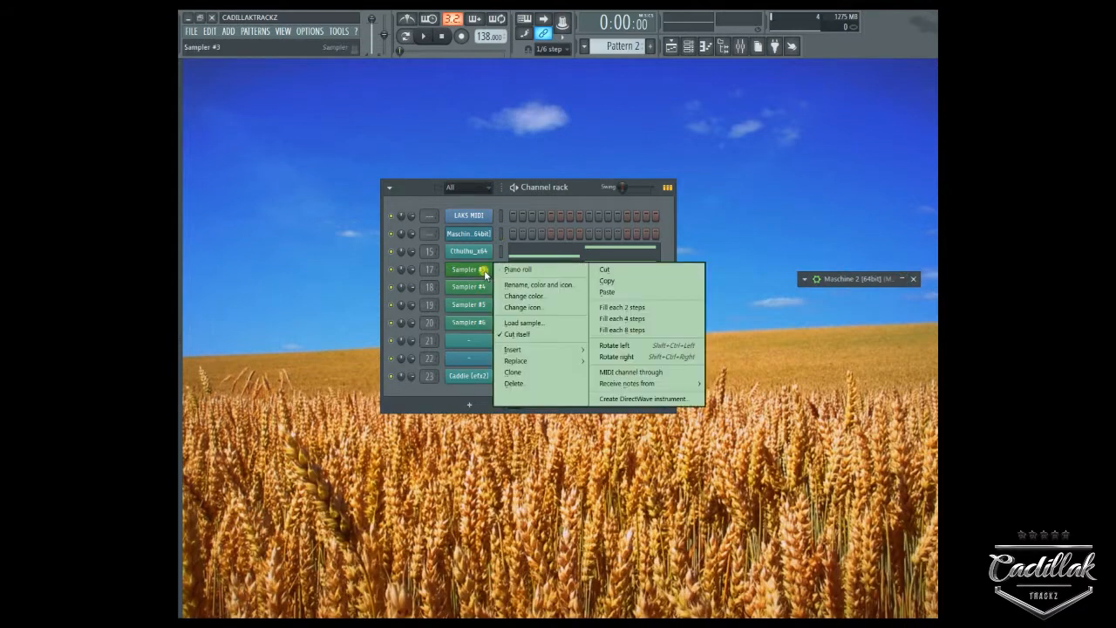
left_click(558, 273)
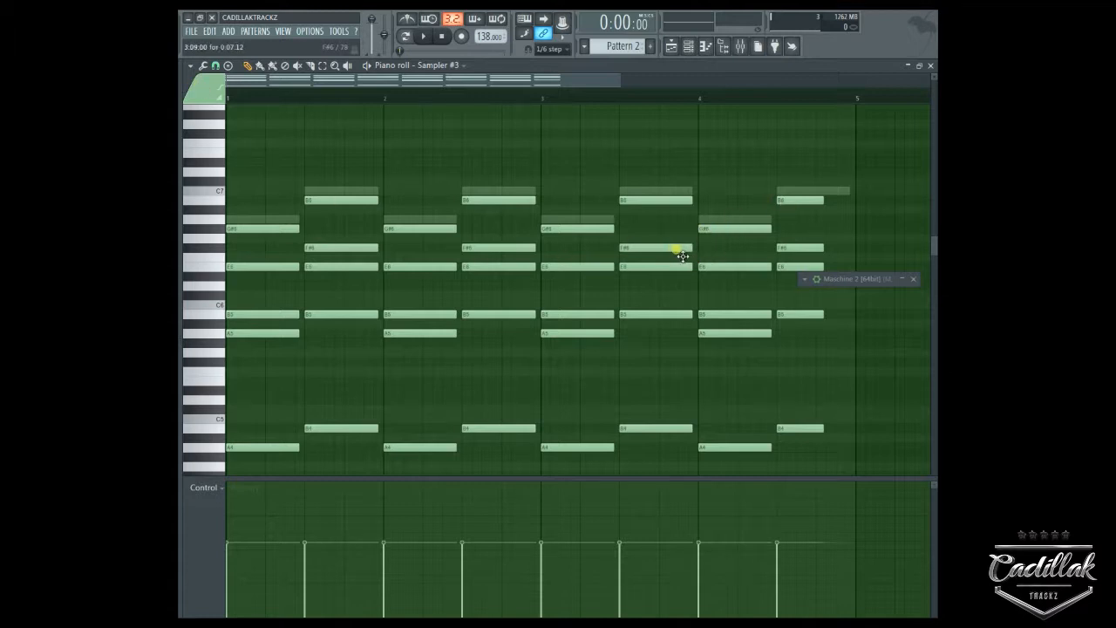
left_click(190, 65)
mouse_move(199, 82)
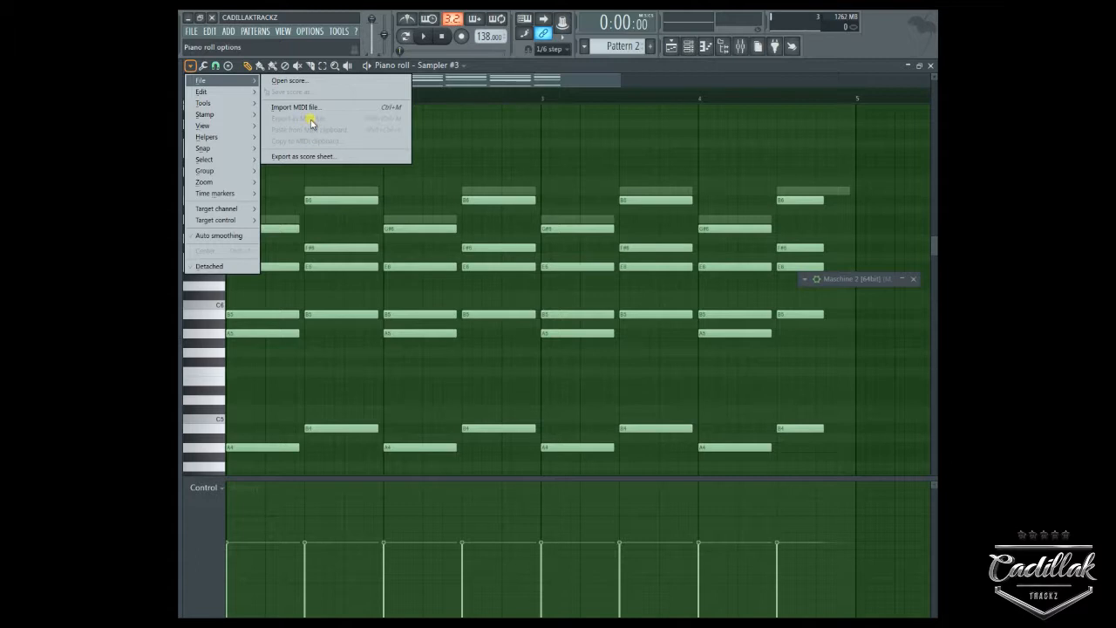
left_click(932, 68)
- Restore the minimized Maschine 2 window and move it fully into view
left_click(482, 234)
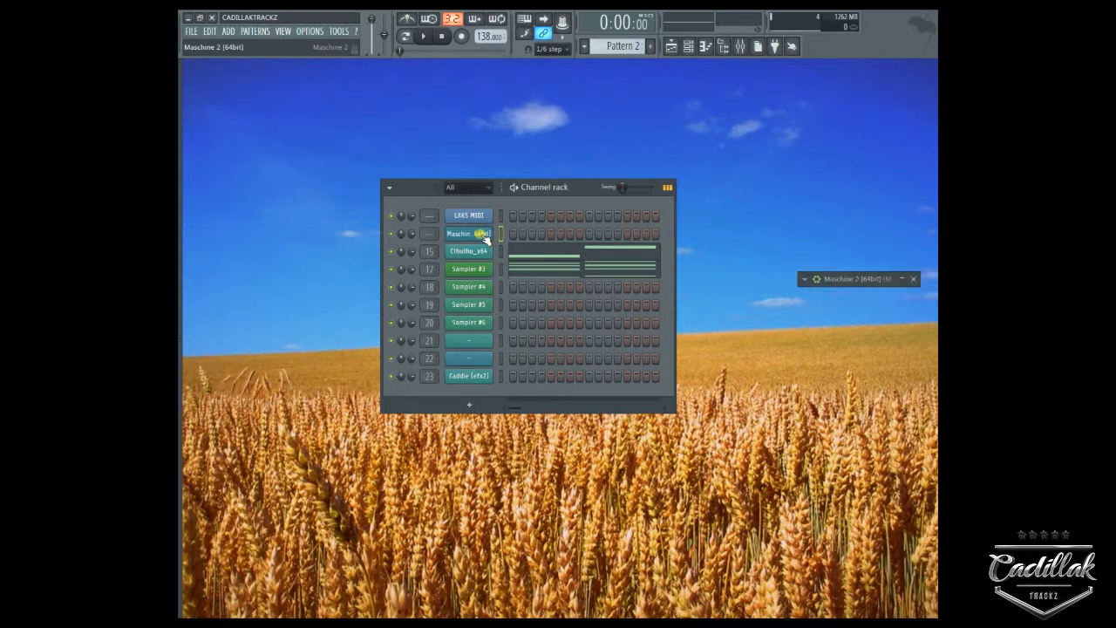
left_click(860, 279)
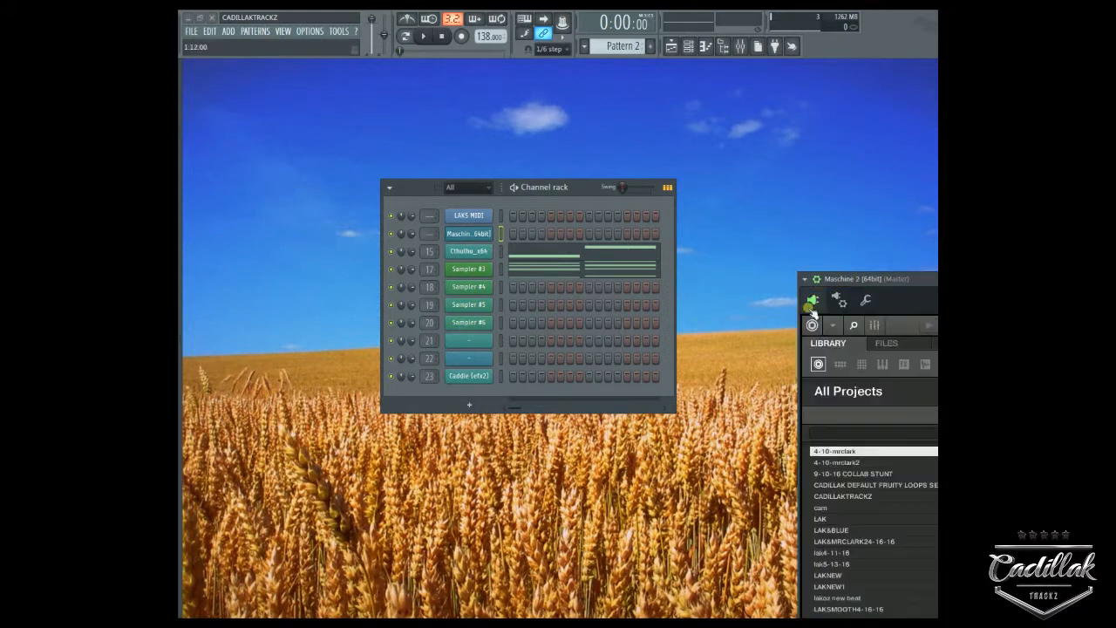
left_click_drag(878, 278, 298, 127)
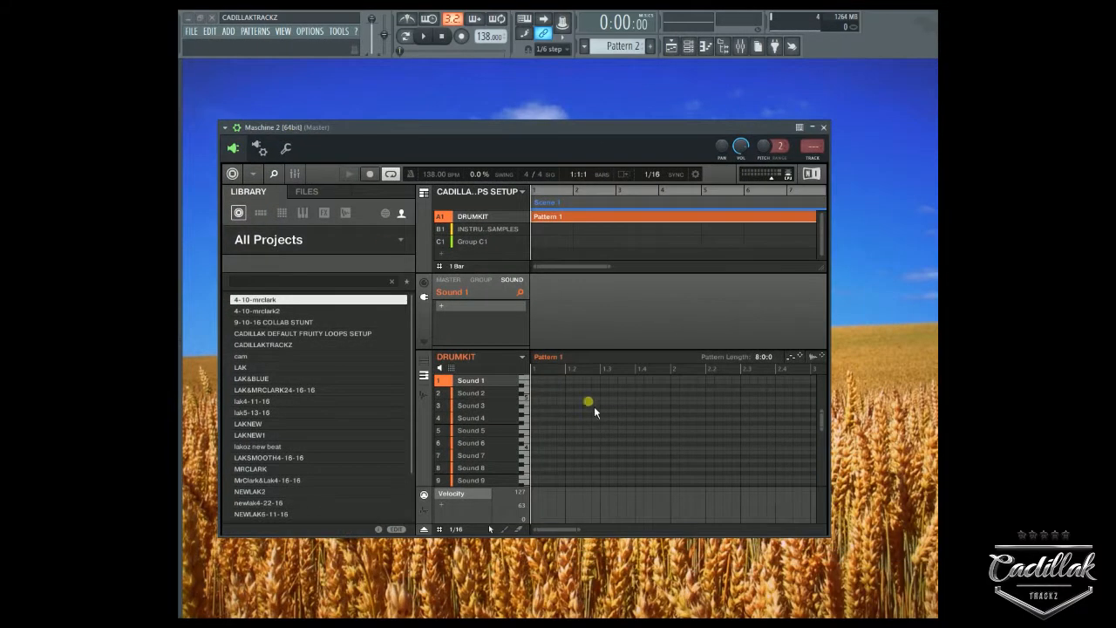
- Import the MIDI file untitled3.mid from the MIDI NOTES FROM FL folder into Sound 1 of the DRUMKIT group
right_click(486, 389)
left_click(475, 417)
right_click(478, 395)
left_click(468, 392)
right_click(468, 381)
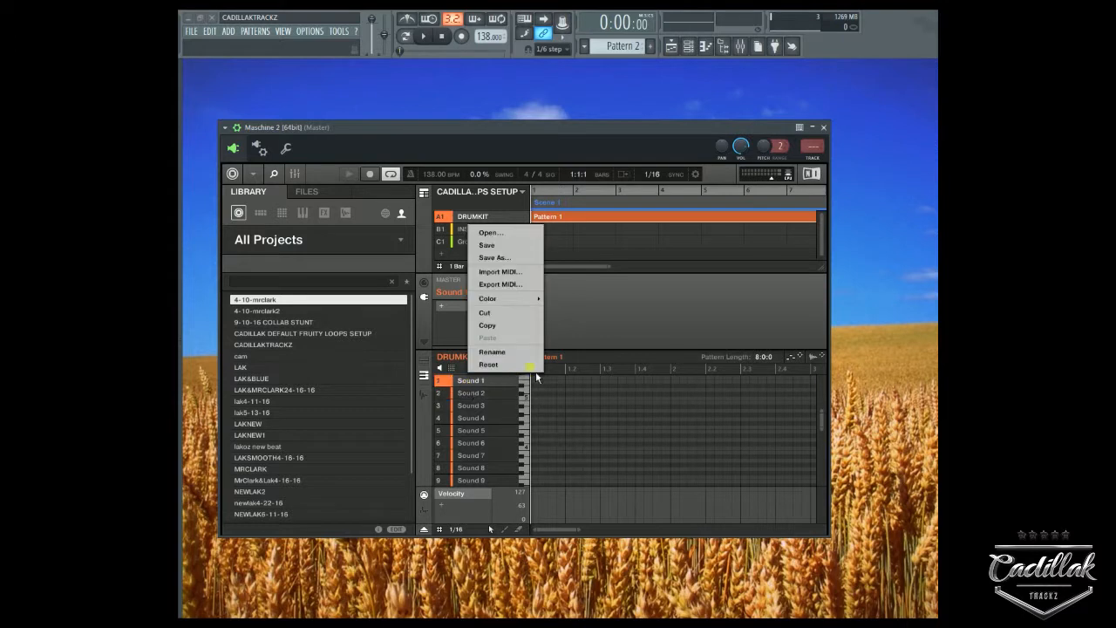
left_click(502, 271)
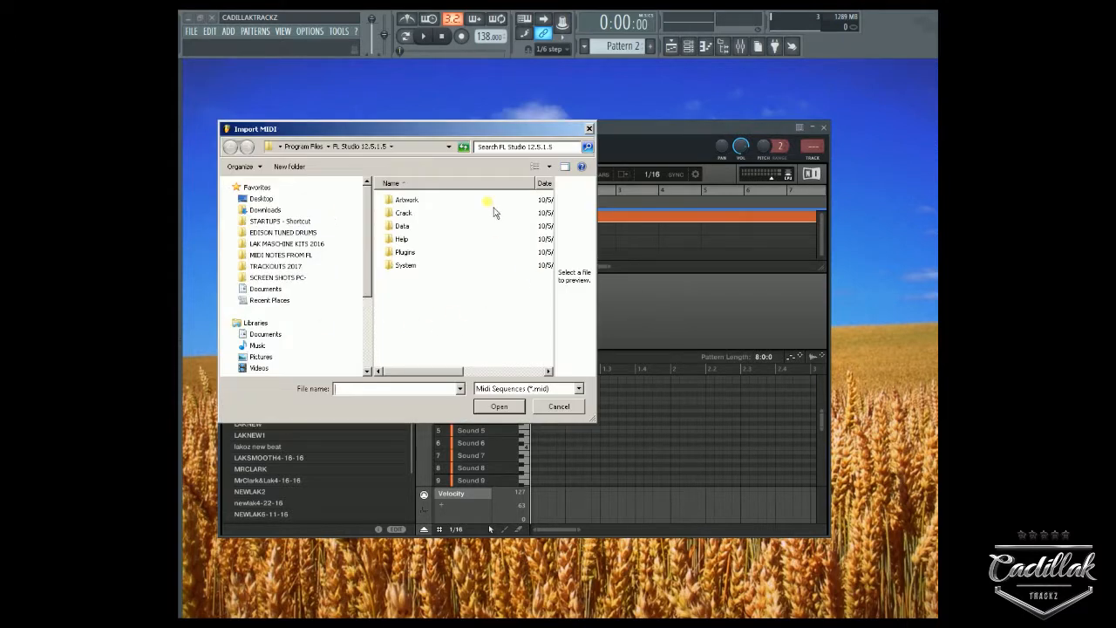
left_click(296, 255)
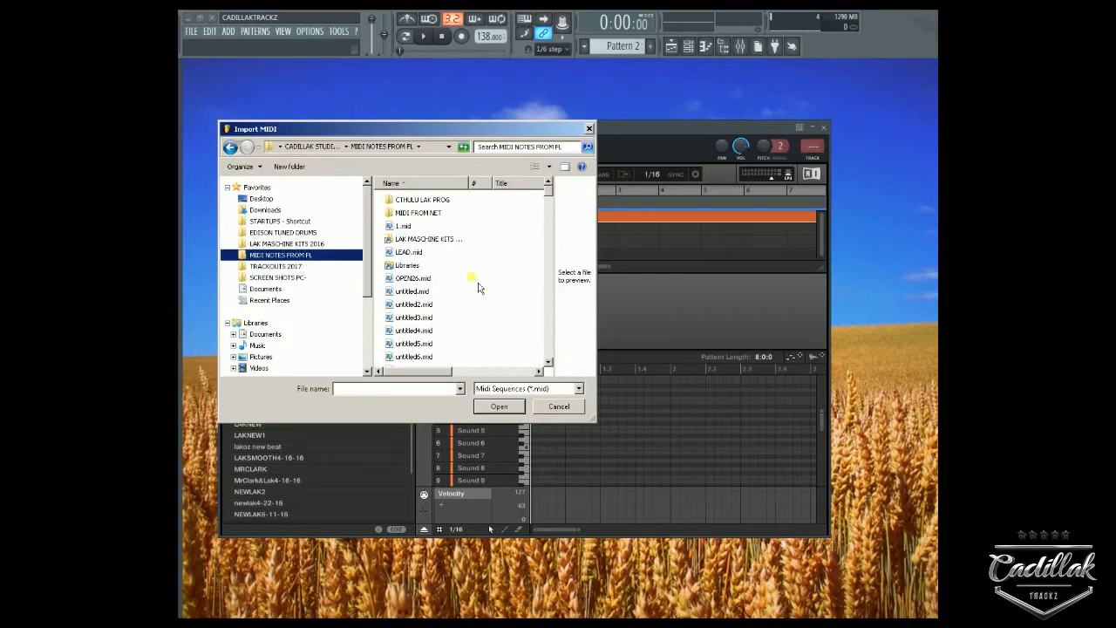
left_click(455, 317)
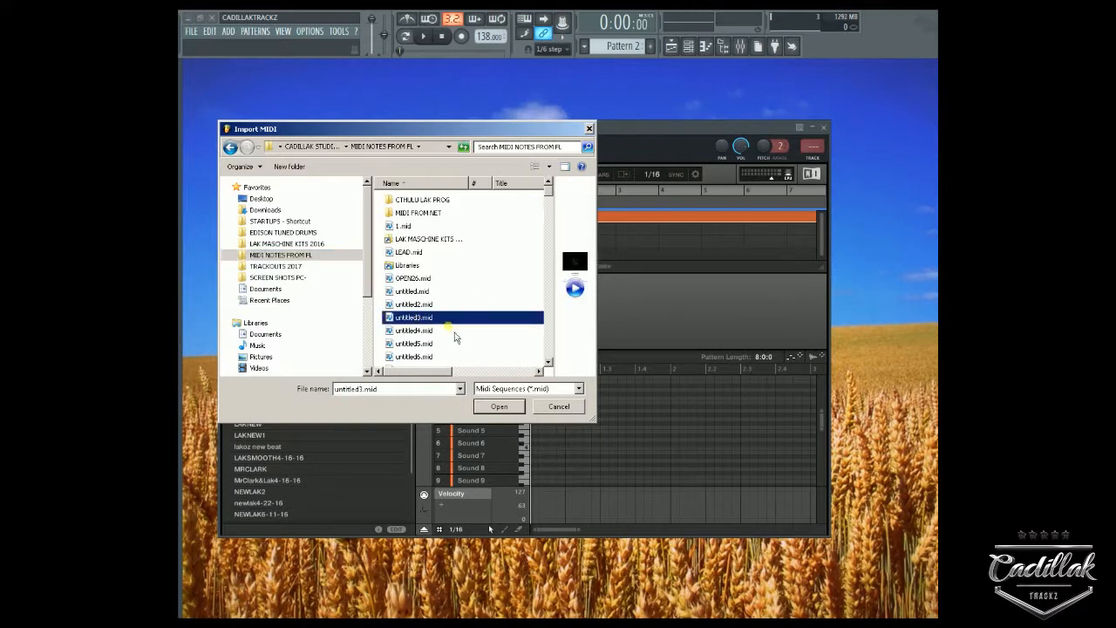
left_click(498, 408)
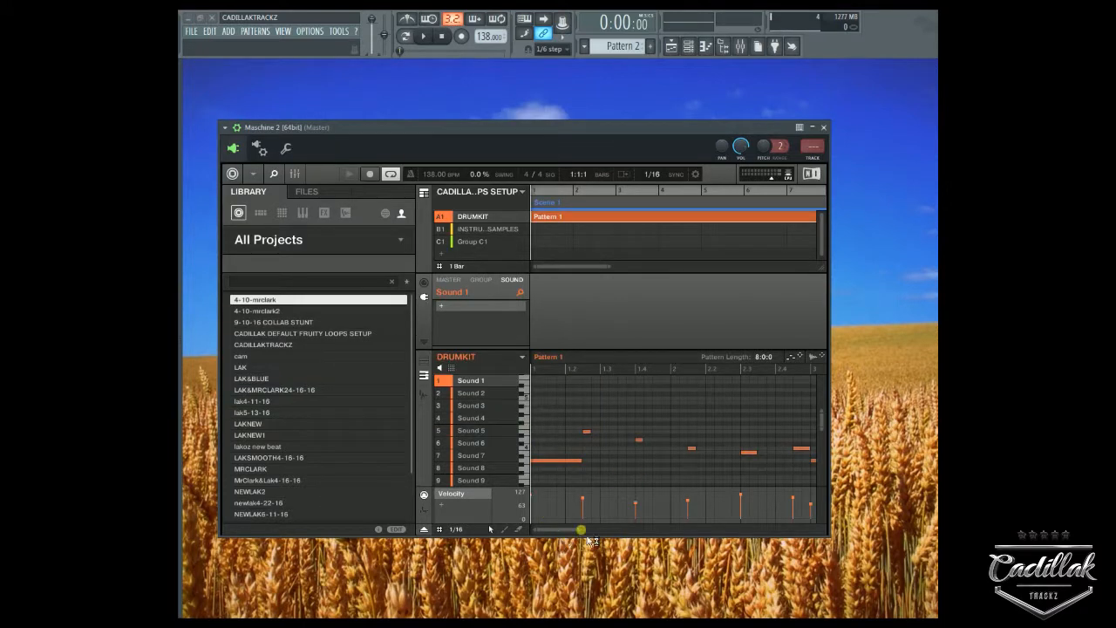
- Set the step grid of Maschine's pattern editor to 1/128 and fit the whole pattern in the editor
left_click_drag(582, 535, 669, 524)
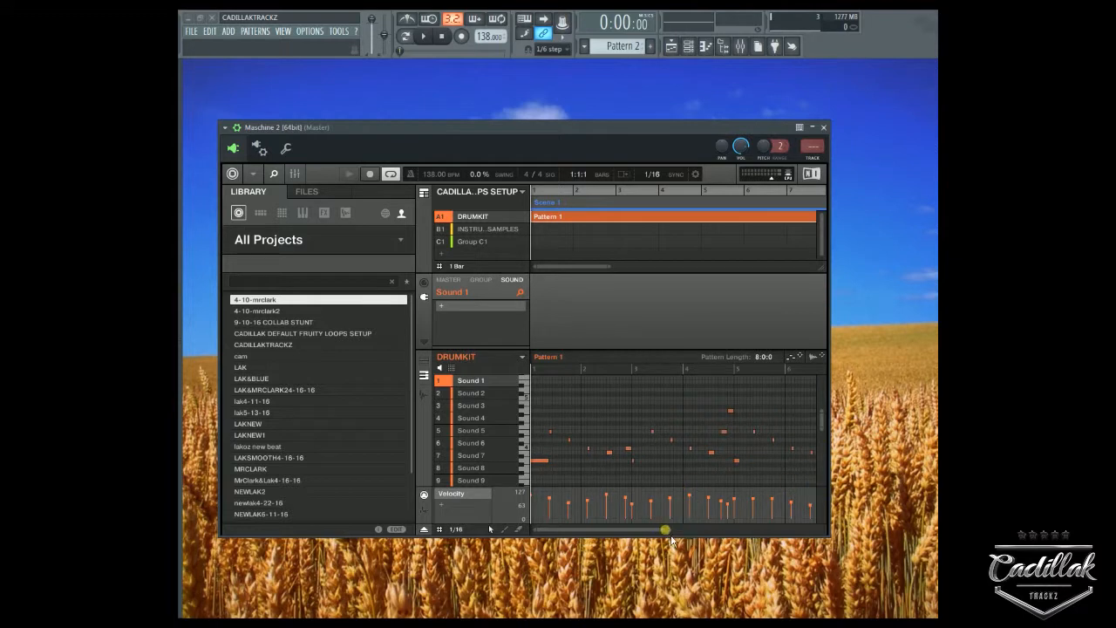
left_click_drag(668, 536, 635, 515)
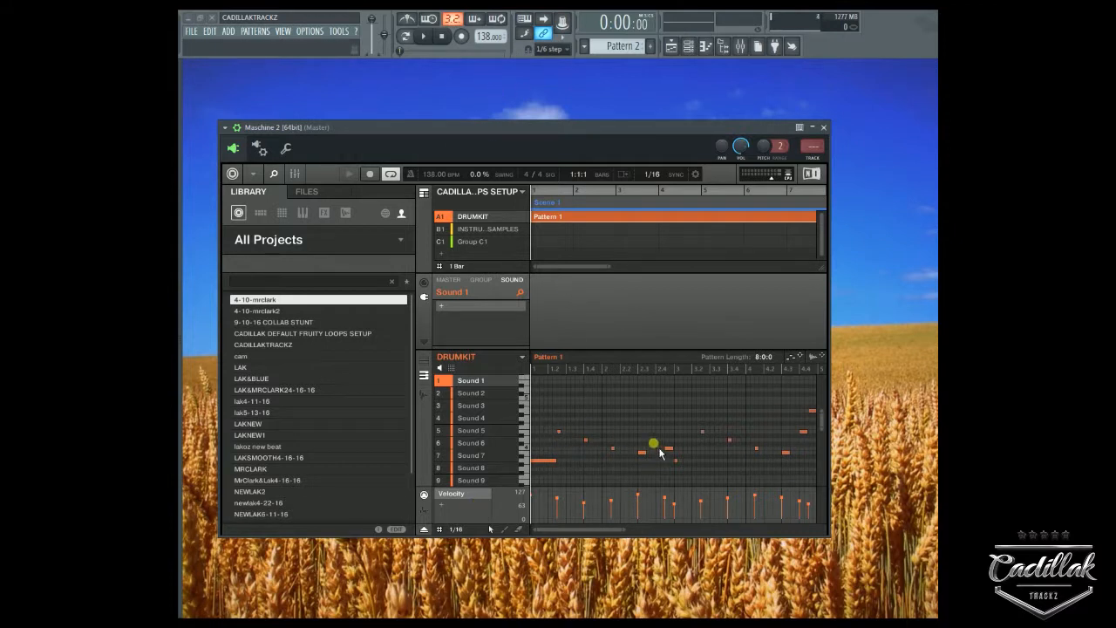
left_click(459, 529)
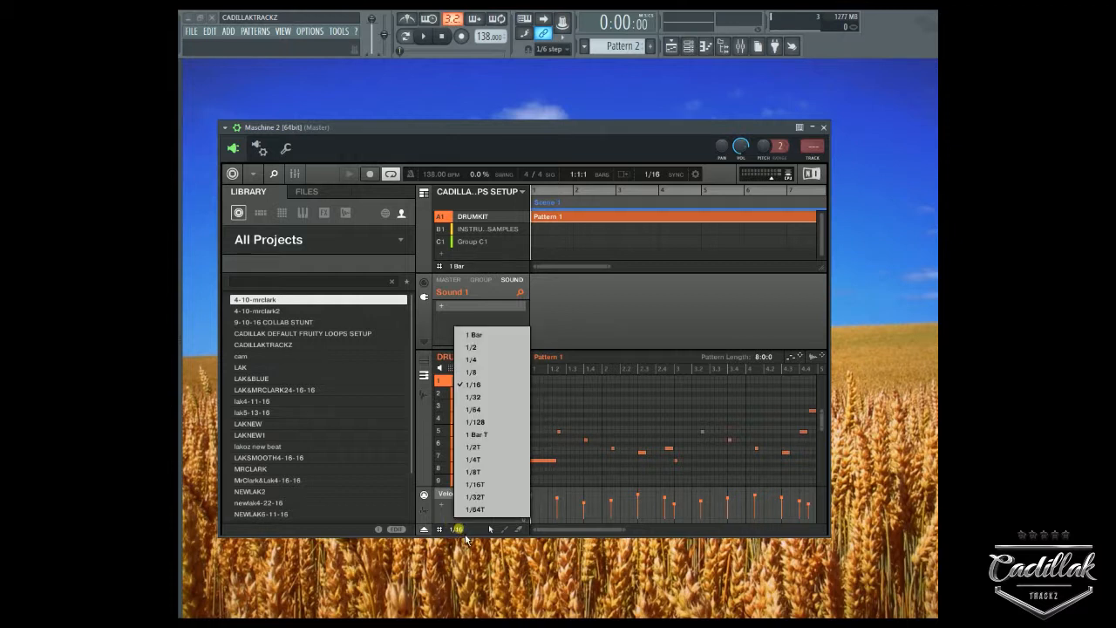
left_click(503, 424)
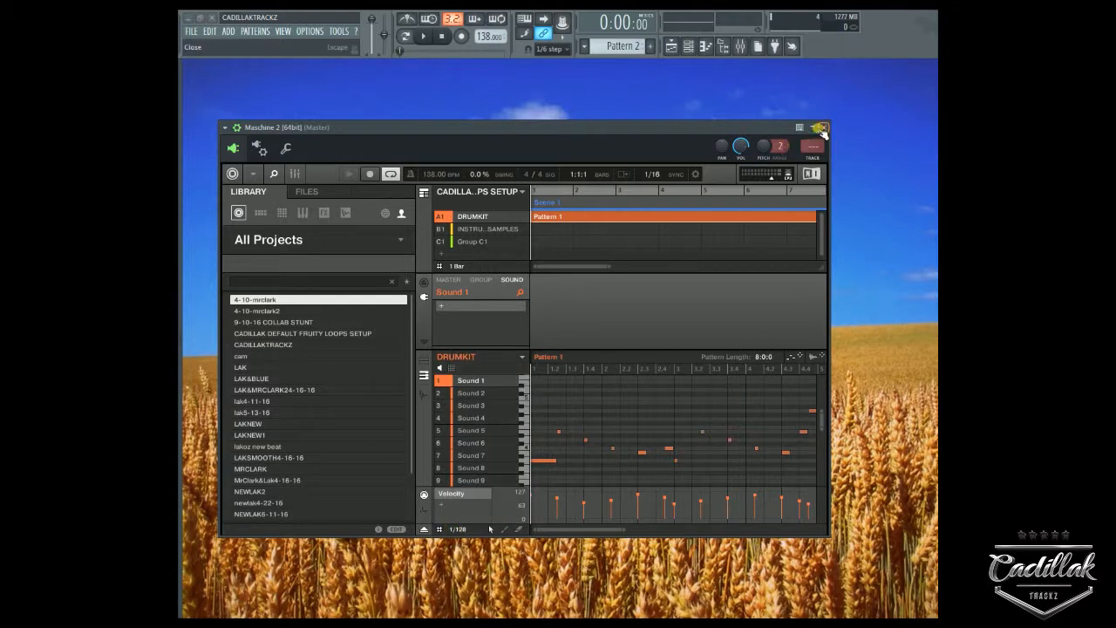
mouse_move(768, 131)
left_mouse_down()
mouse_move(747, 436)
mouse_move(780, 133)
left_mouse_up()
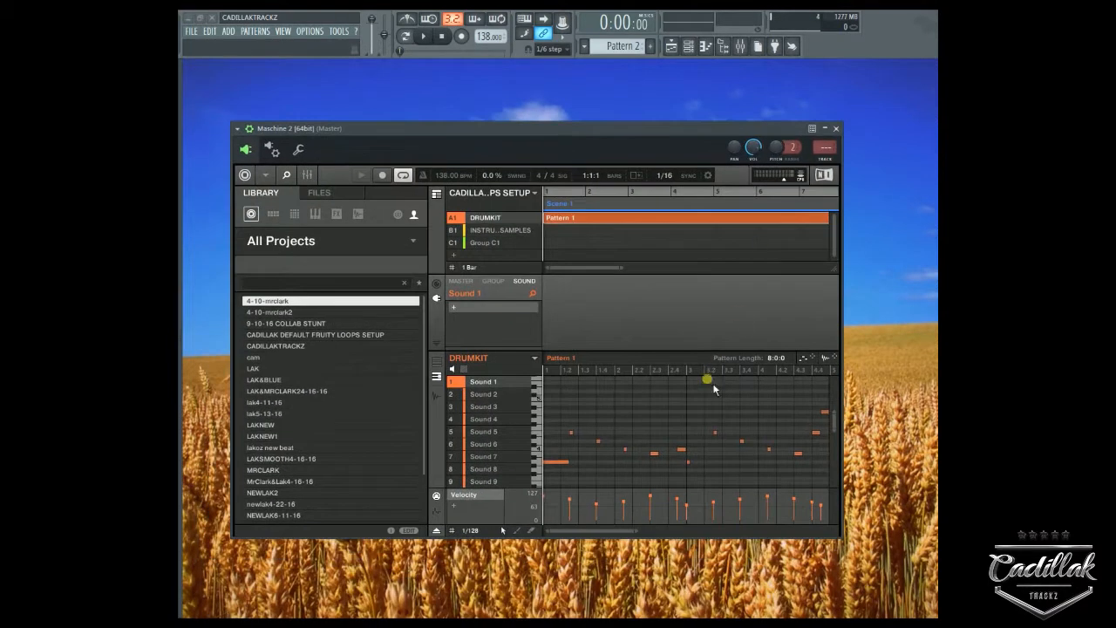
left_click_drag(637, 530, 837, 530)
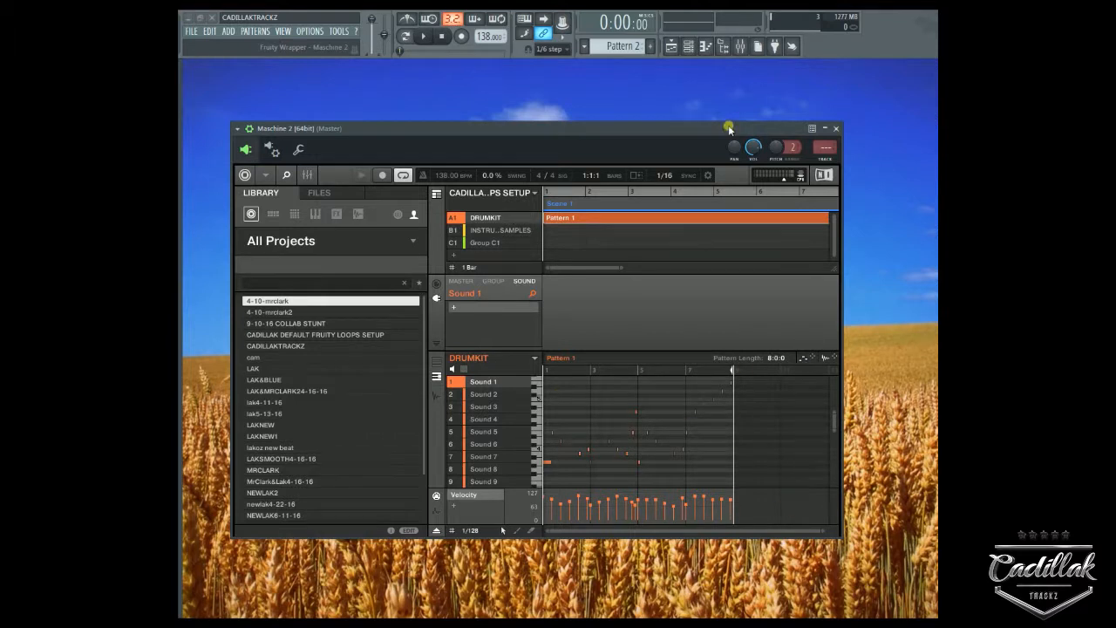
- Place the channel rack and the Maschine window side by side and copy Sound 1's pattern MIDI onto the Sampler #4 channel
left_click_drag(735, 128, 816, 355)
left_click_drag(475, 196, 401, 115)
left_click_drag(332, 107, 251, 93)
left_click_drag(751, 354, 717, 236)
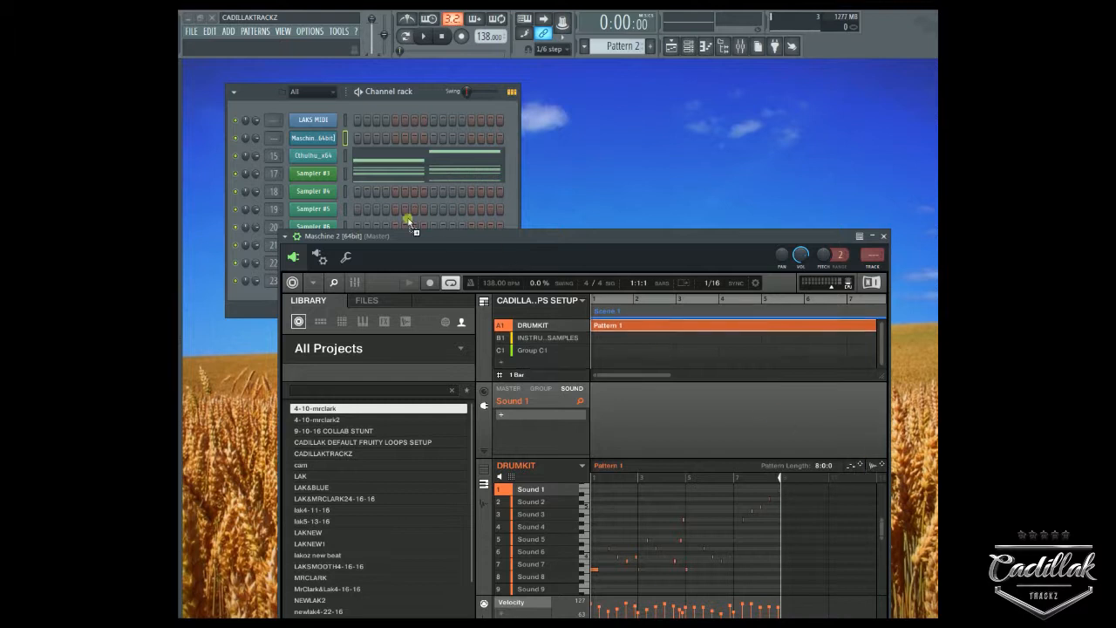
left_click(321, 190)
- Check the copied notes in Sampler #4's piano roll, moving the Maschine window as needed, and close the piano roll
right_click(318, 191)
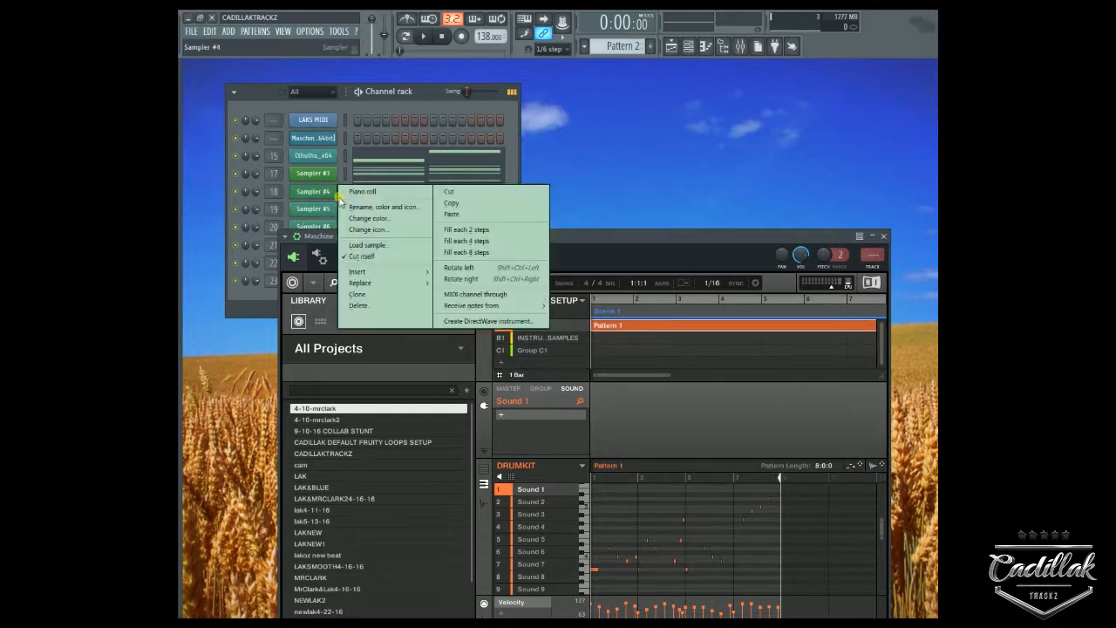
left_click(366, 188)
left_click_drag(676, 305, 668, 160)
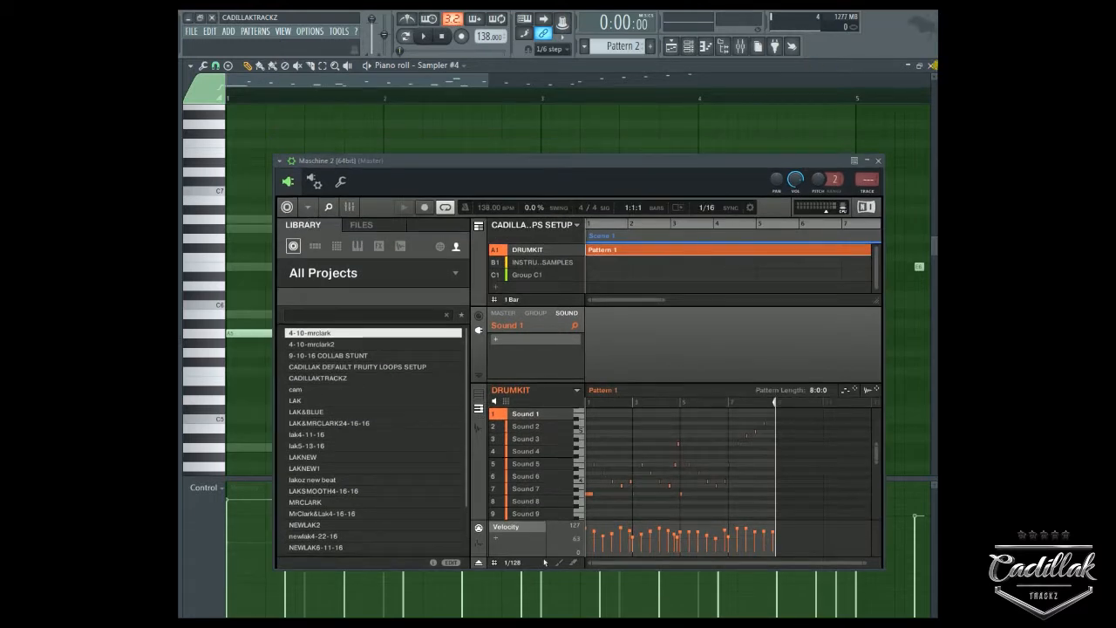
left_click(930, 66)
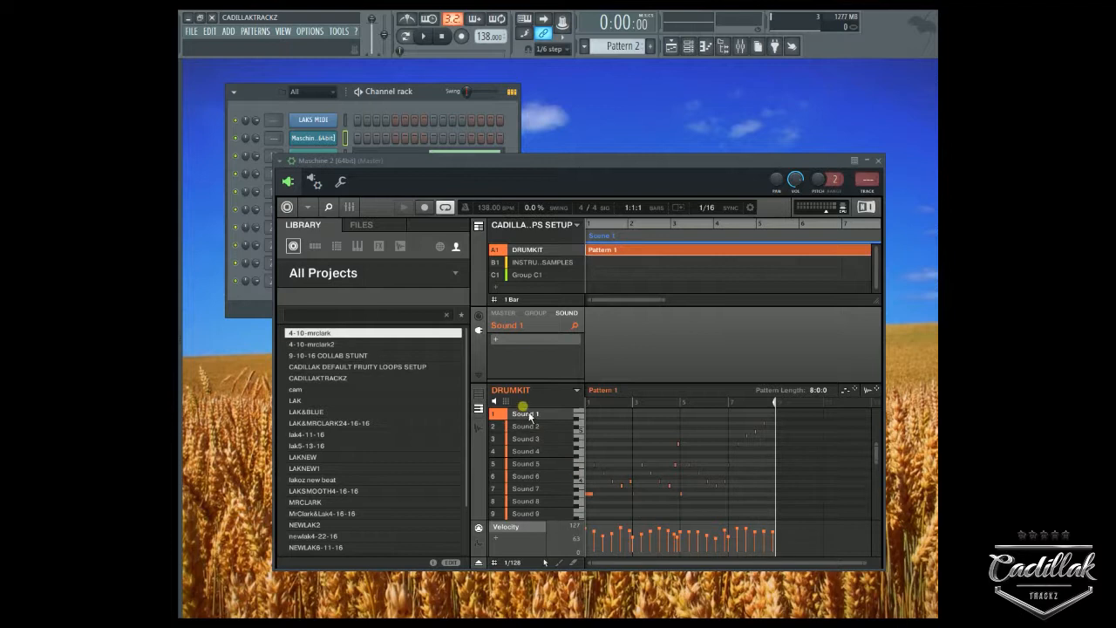
- View the playlist together with the Maschine window, then minimize Maschine and close the playlist
left_click(878, 394)
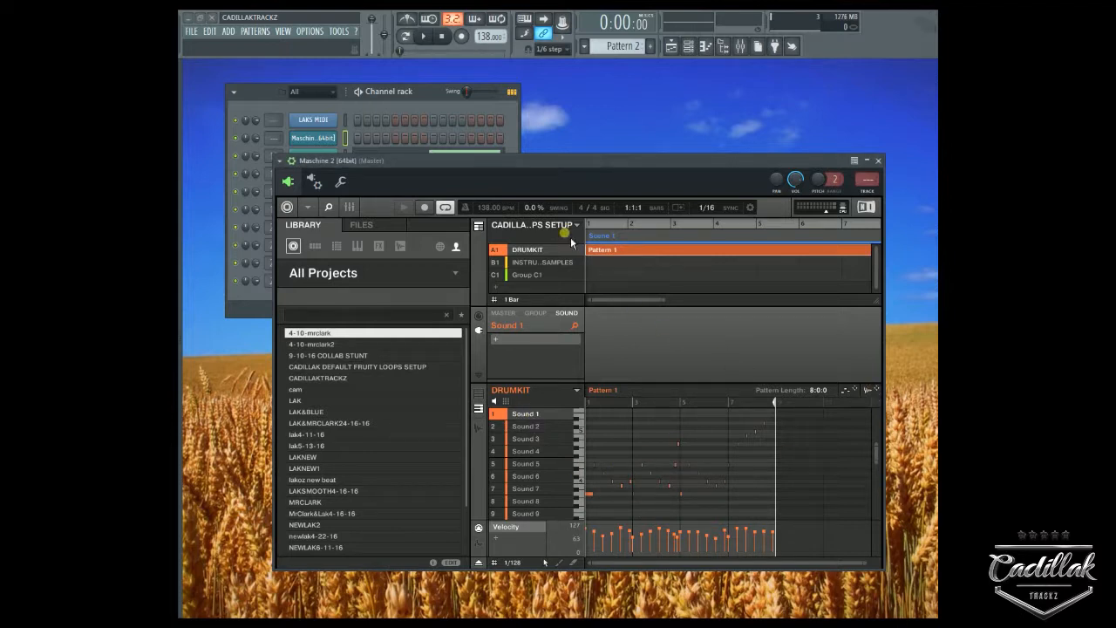
left_click(672, 47)
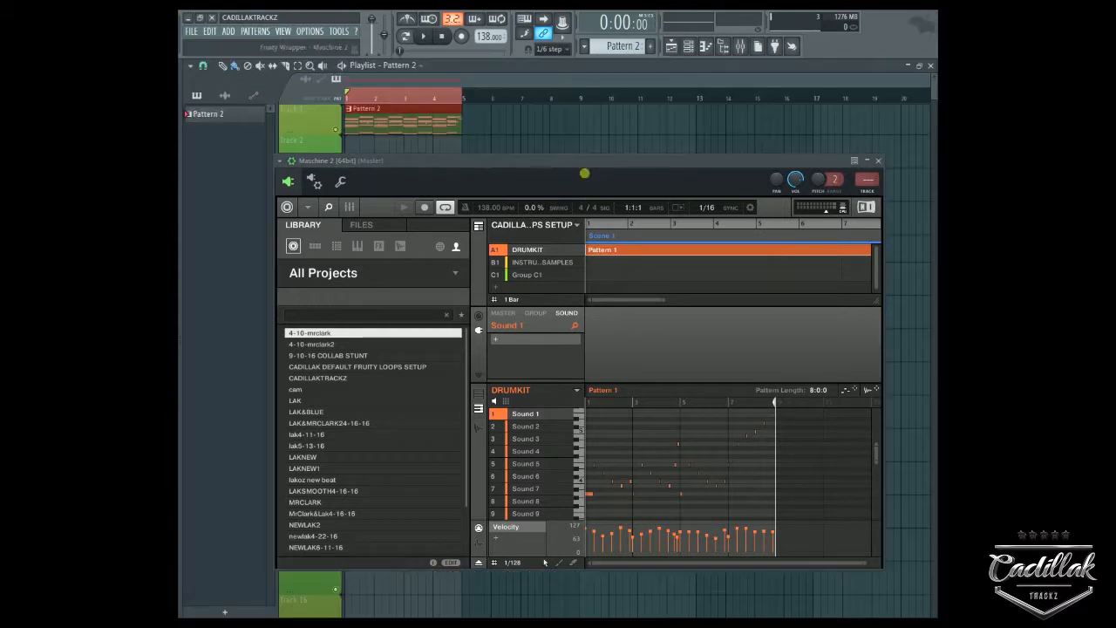
left_click_drag(607, 159, 725, 527)
left_click_drag(558, 528, 558, 174)
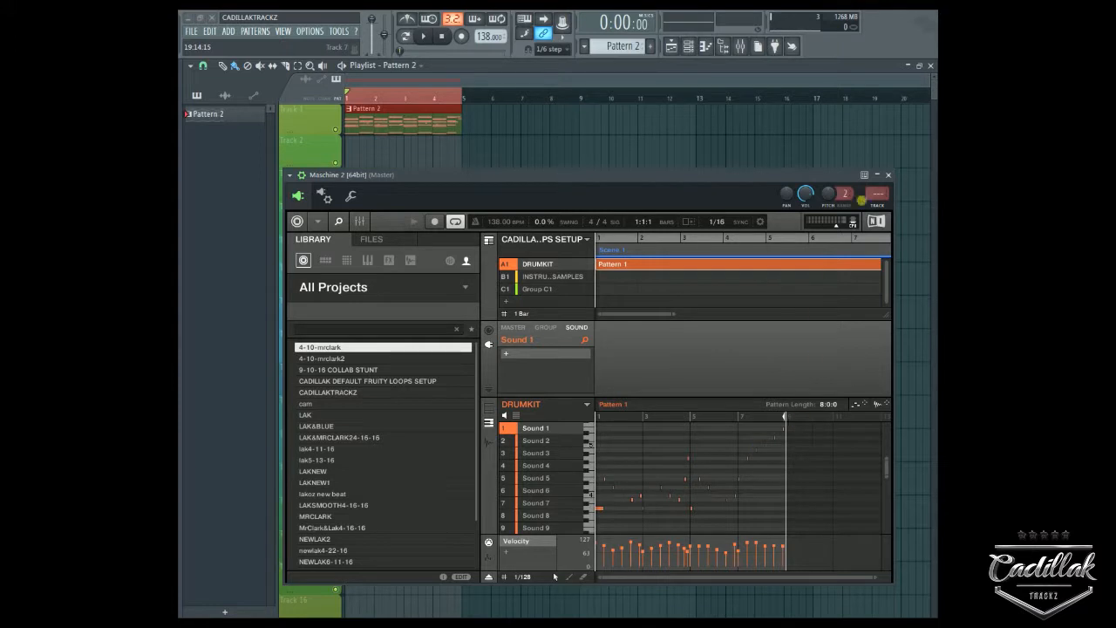
left_click(877, 175)
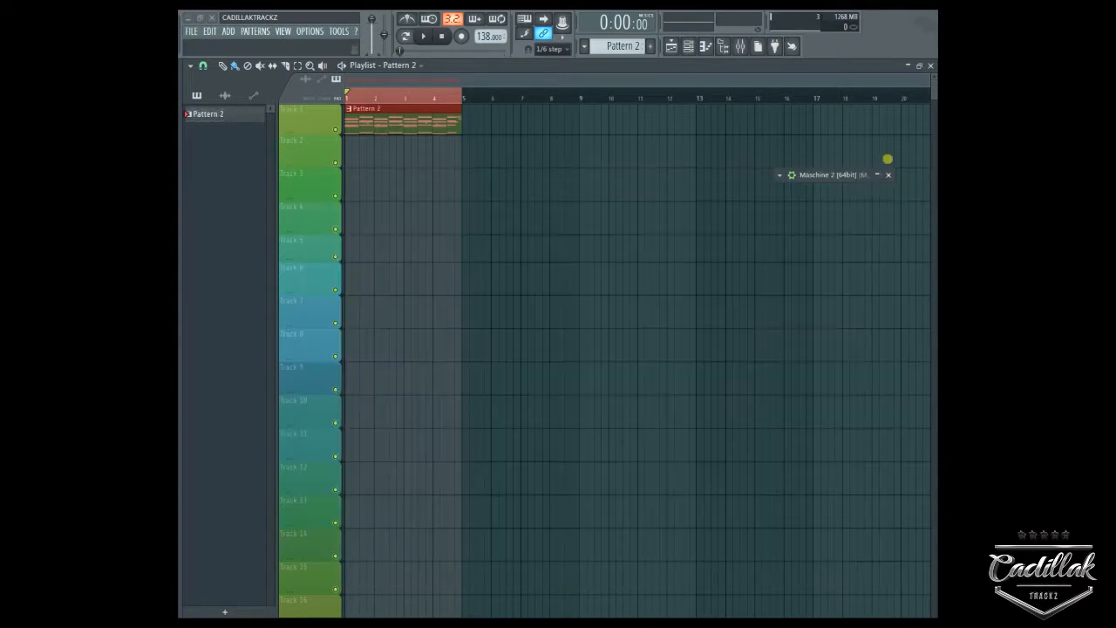
left_click(929, 67)
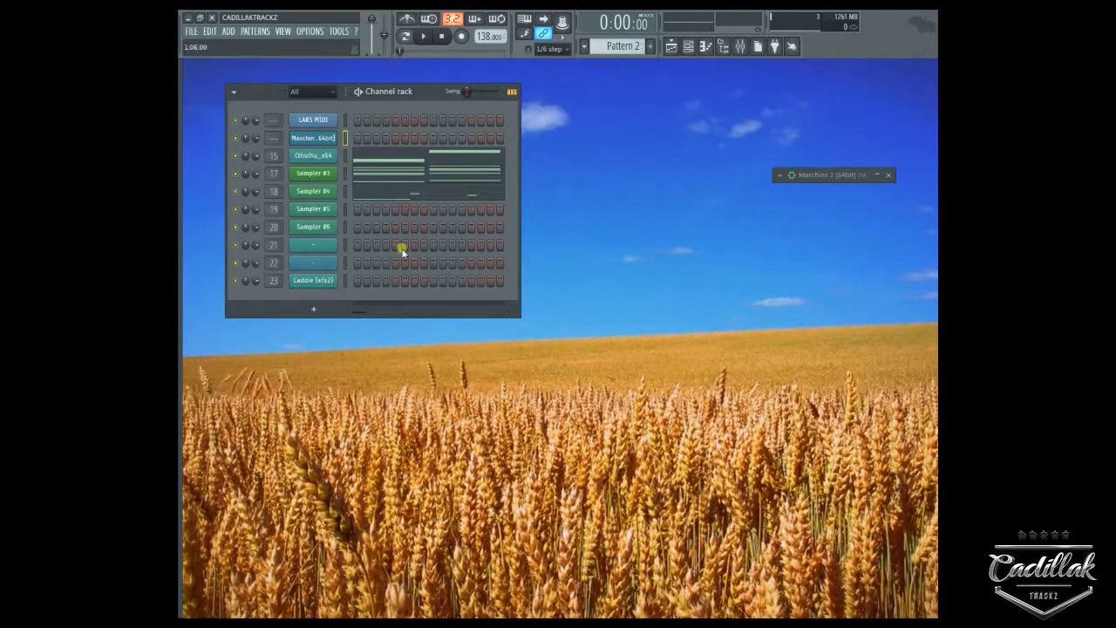
- Review Sampler #4's notes and the piano roll's MIDI file options, glance at the desktop, and close the piano roll
right_click(327, 191)
left_click(381, 195)
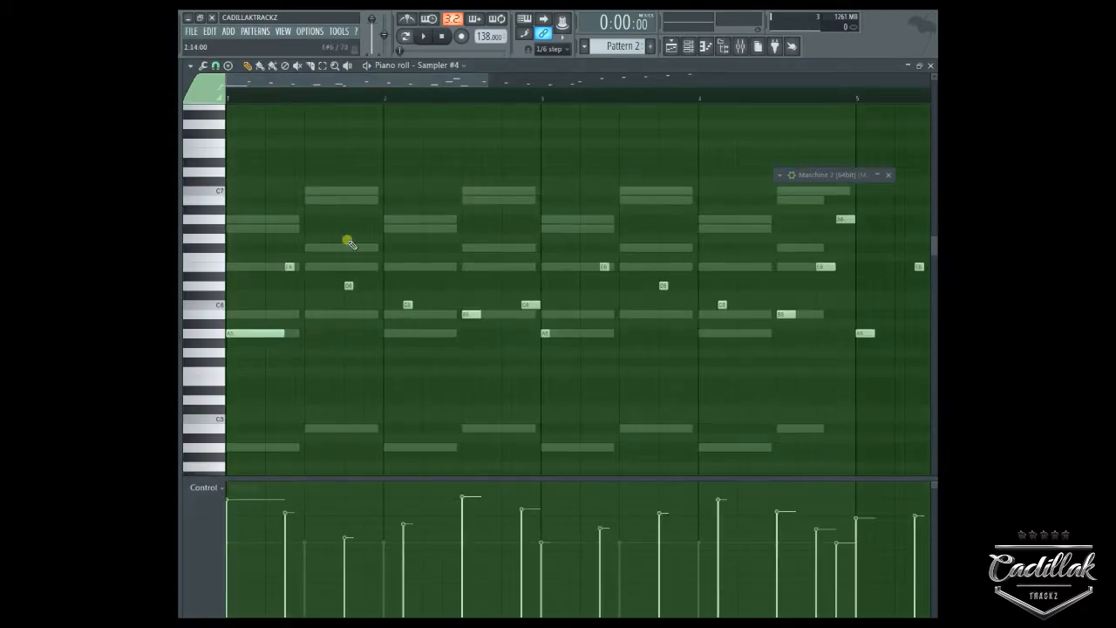
left_click(190, 65)
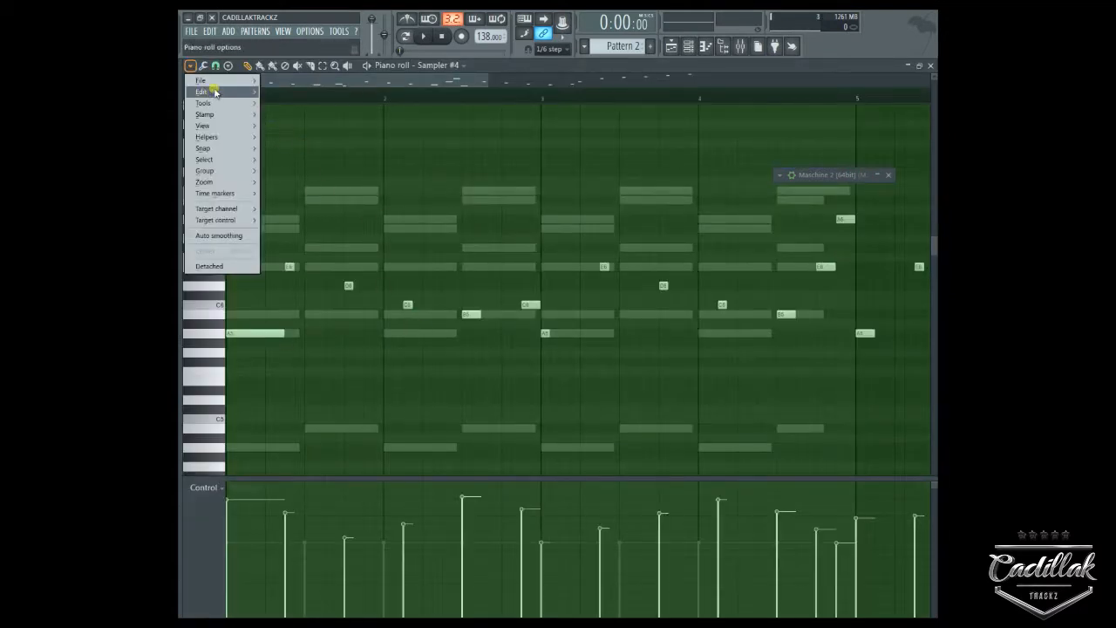
mouse_move(217, 81)
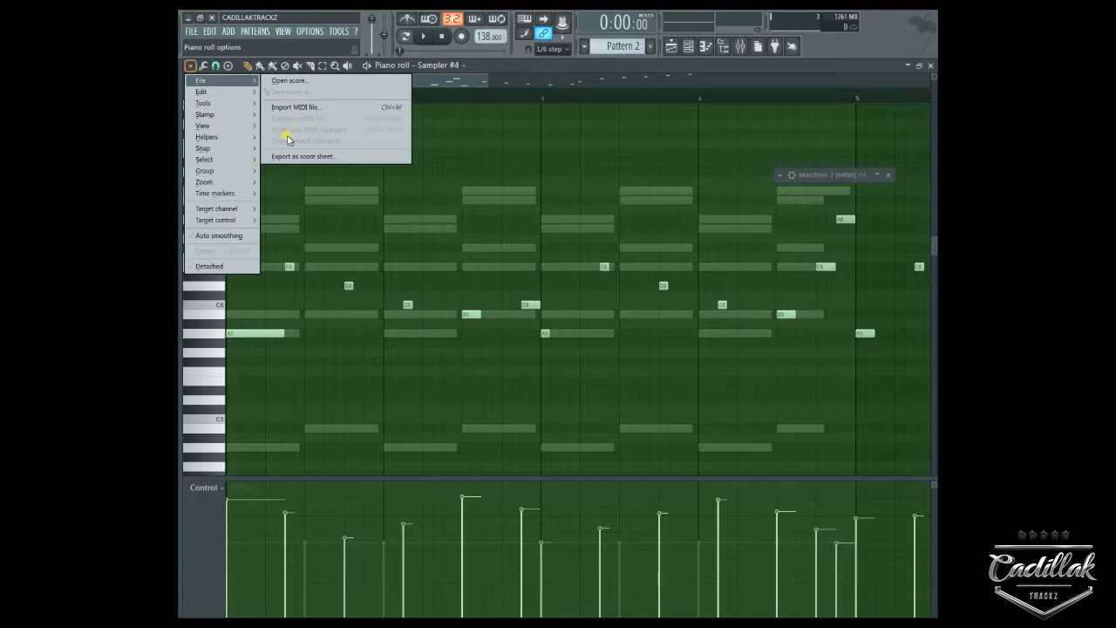
left_click(189, 18)
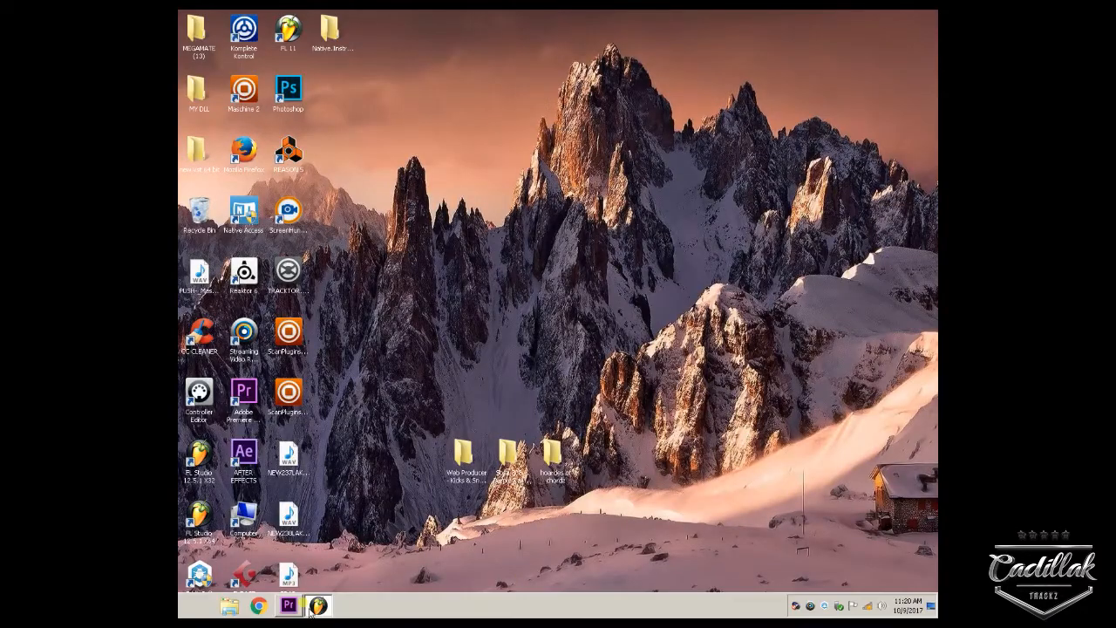
left_click(321, 611)
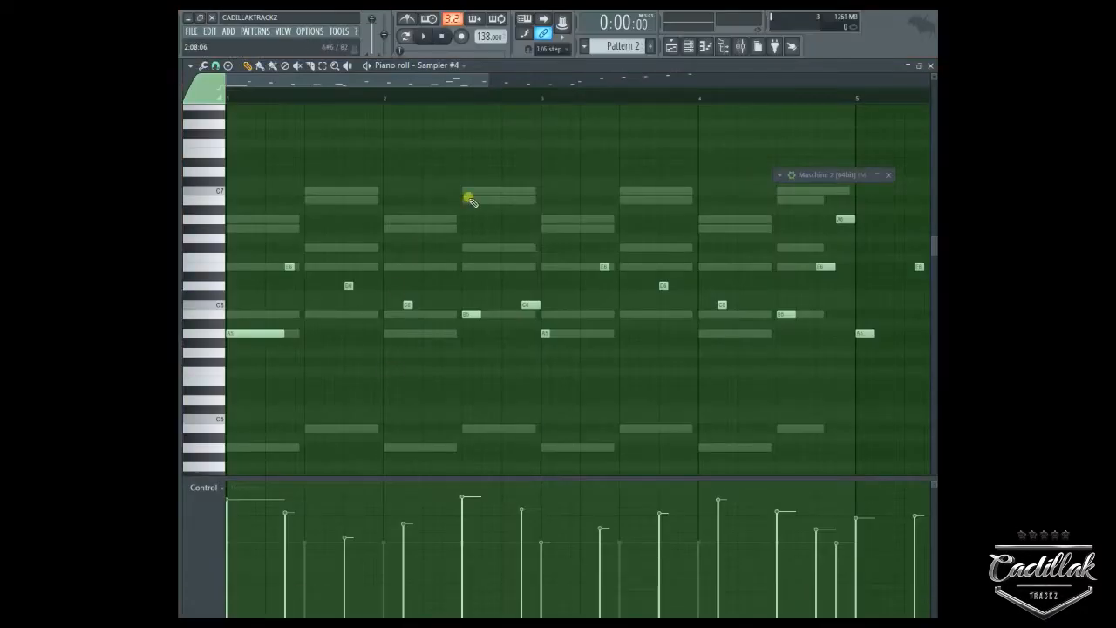
left_click(930, 66)
- Bring the Maschine window back into view and look at the MIDI import and export options of Sound 1
left_click(321, 140)
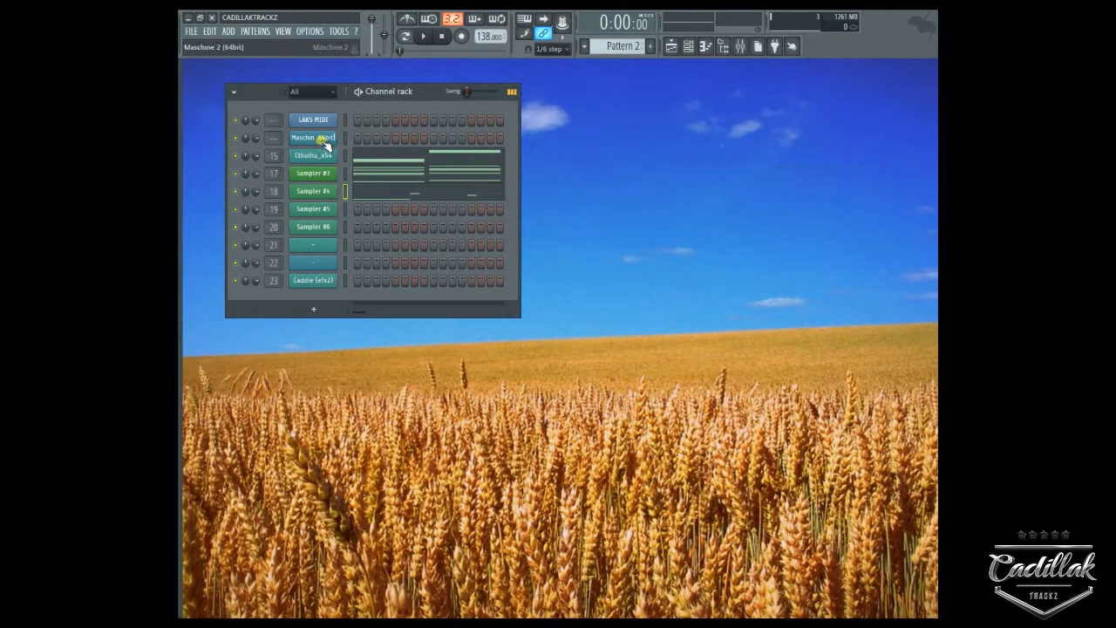
left_click(811, 172)
double_click(814, 176)
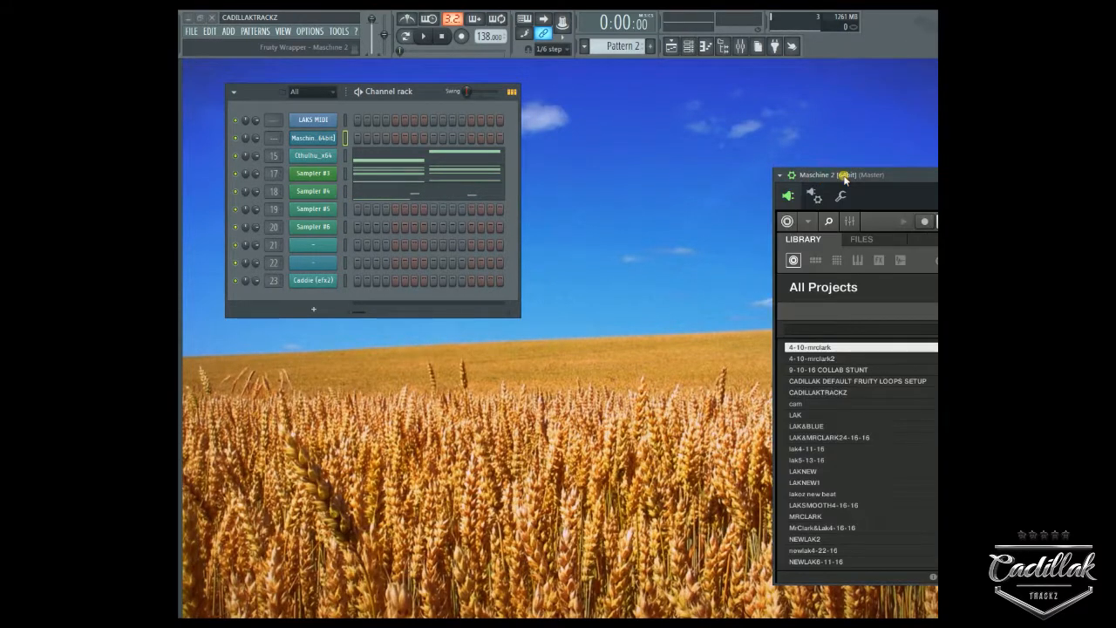
left_click_drag(842, 177, 411, 191)
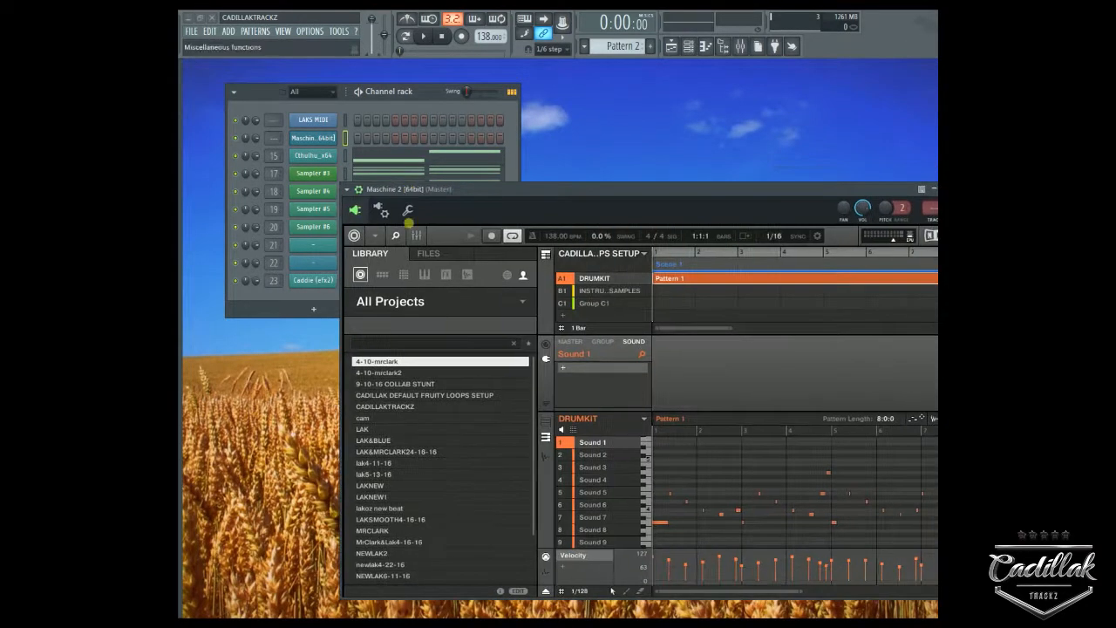
right_click(608, 453)
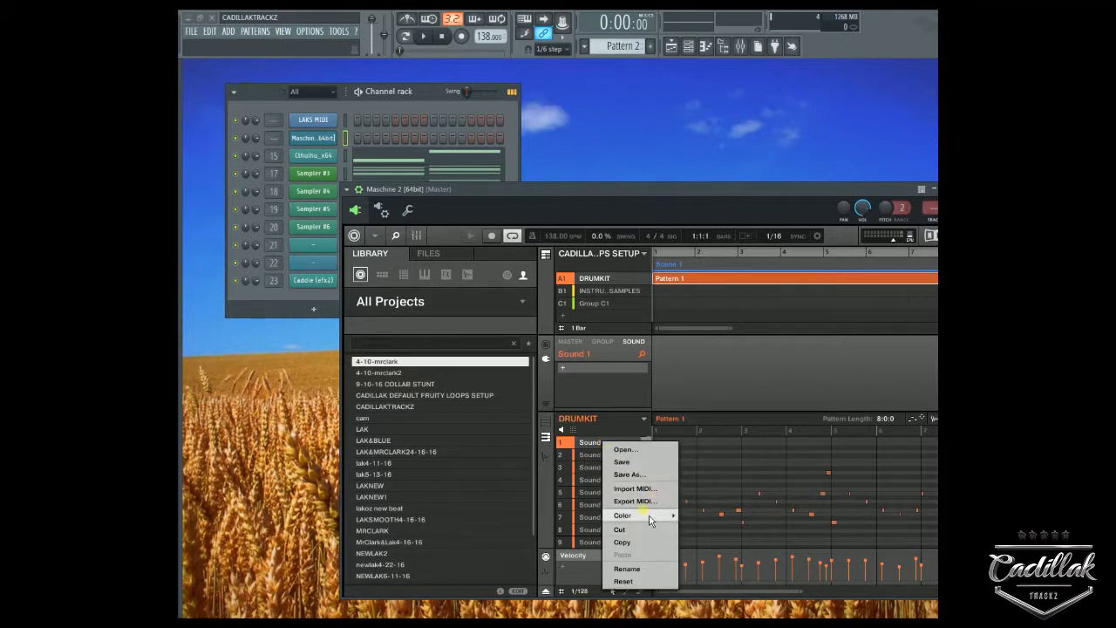
left_click_drag(701, 179, 607, 100)
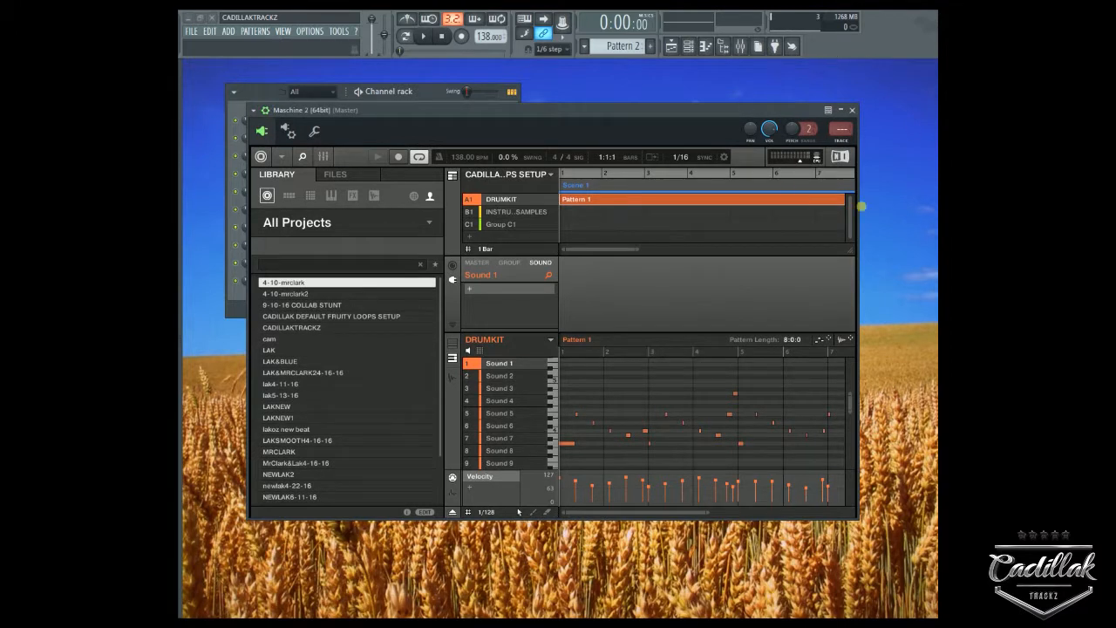